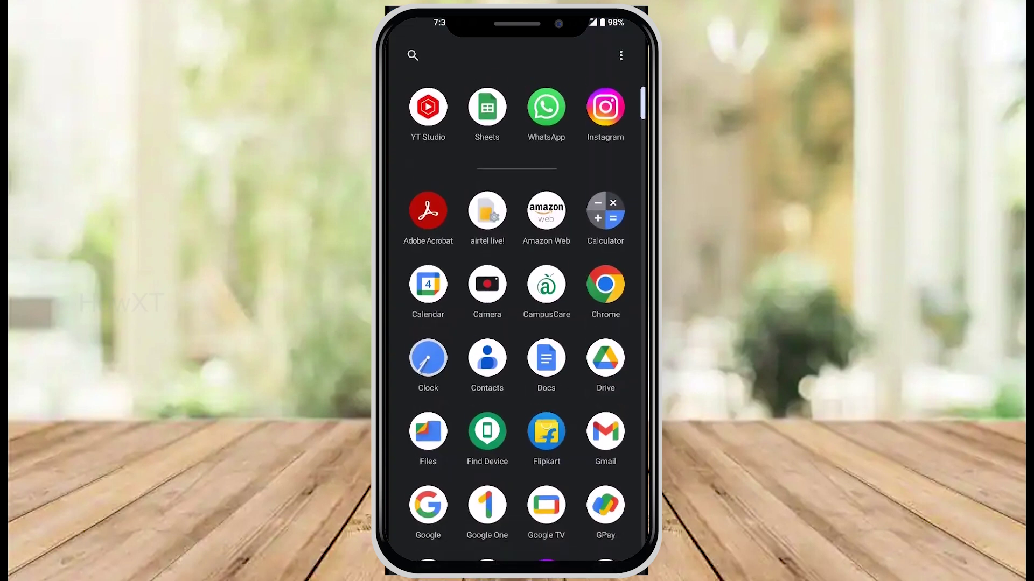
Launch the Google Sheets app from the Android home screen.
click(486, 107)
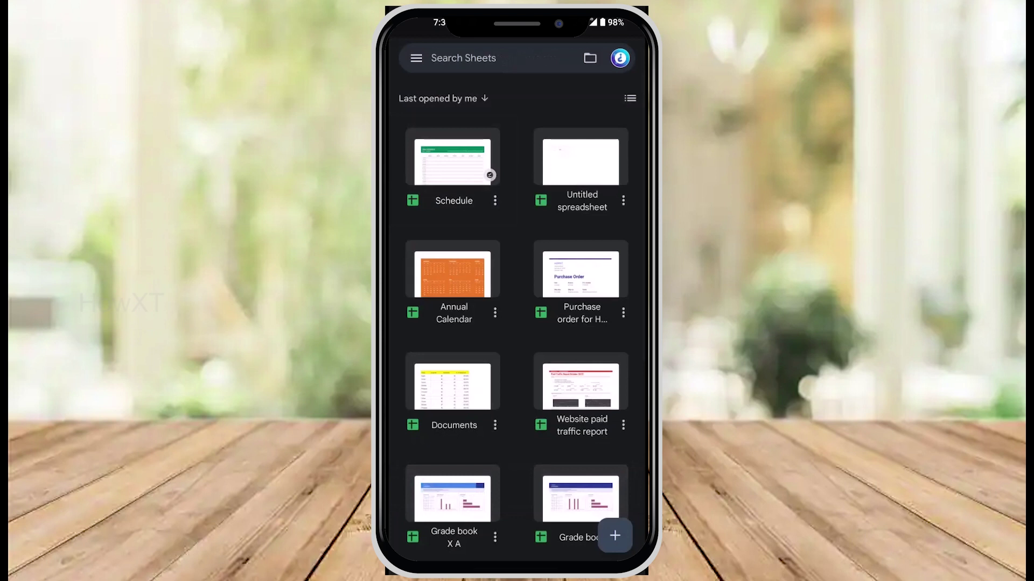
scroll(517, 323, down, 1)
scroll(582, 282, down, 1)
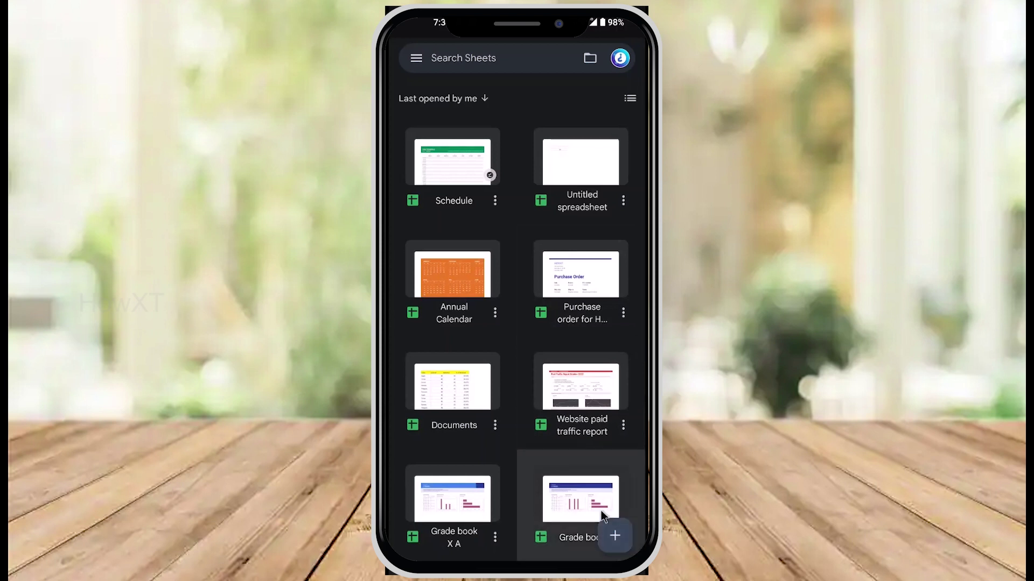
Start a new spreadsheet and browse the template gallery down to the Work section.
click(613, 535)
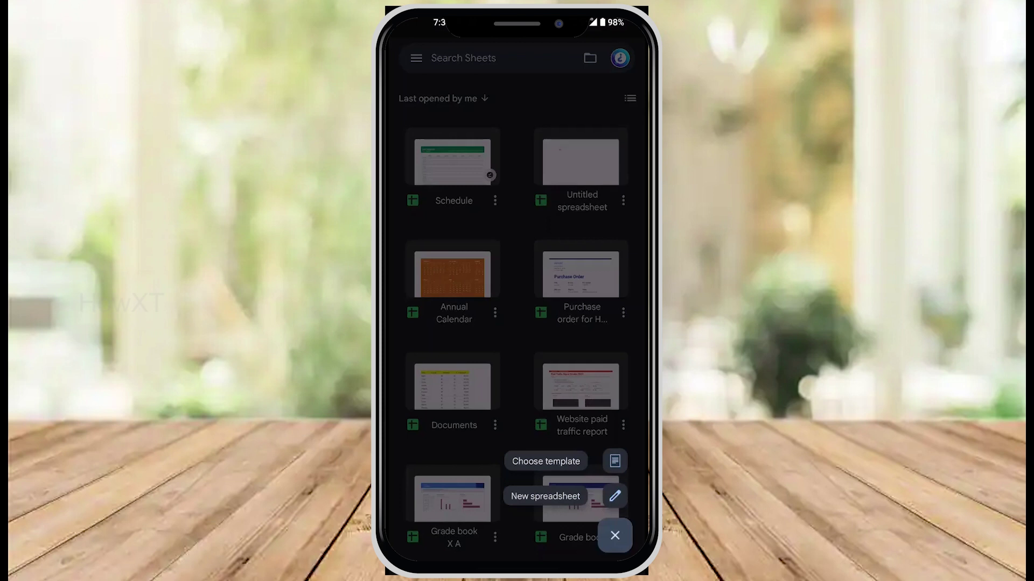
click(546, 461)
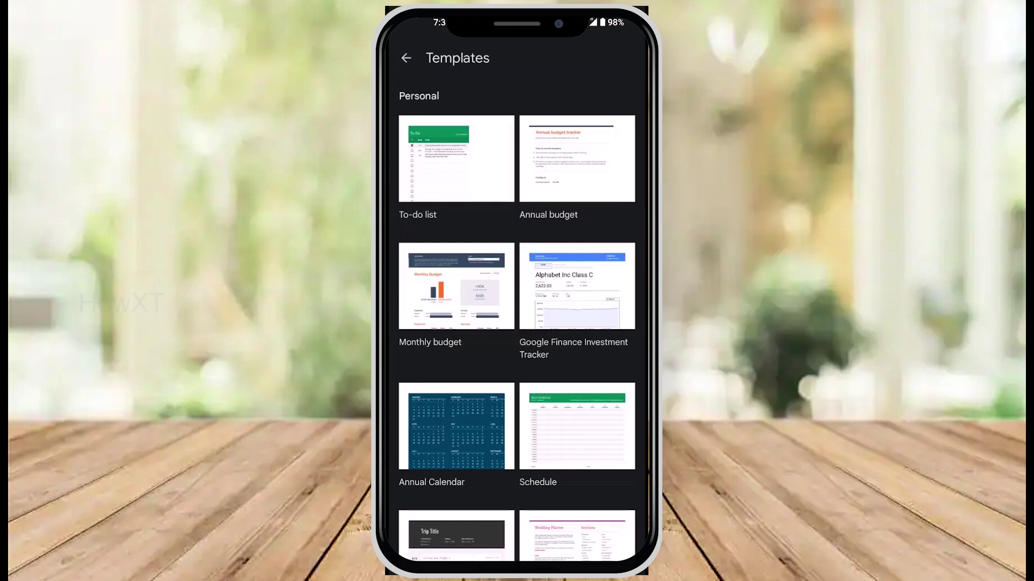
scroll(517, 323, down, 3)
scroll(517, 323, down, 3)
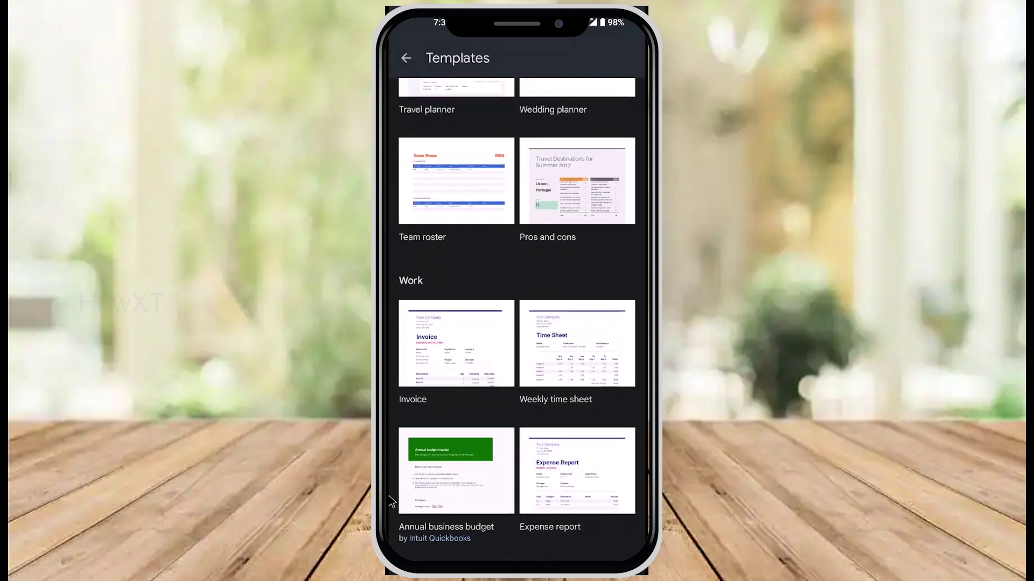
Create a new spreadsheet from the Invoice template under Work.
click(448, 342)
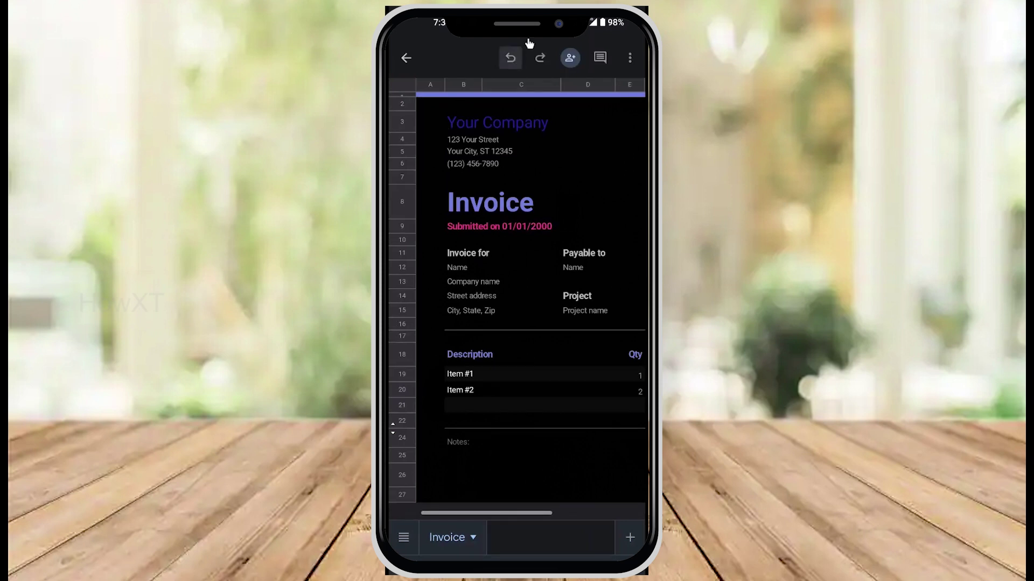
Switch the invoice spreadsheet to the light theme via the overflow menu.
click(630, 61)
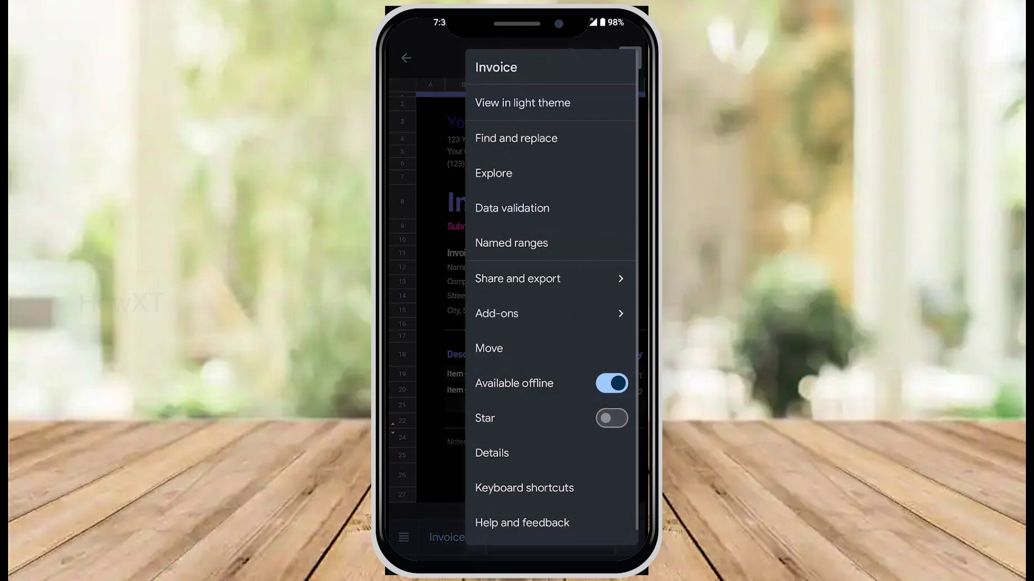
click(588, 103)
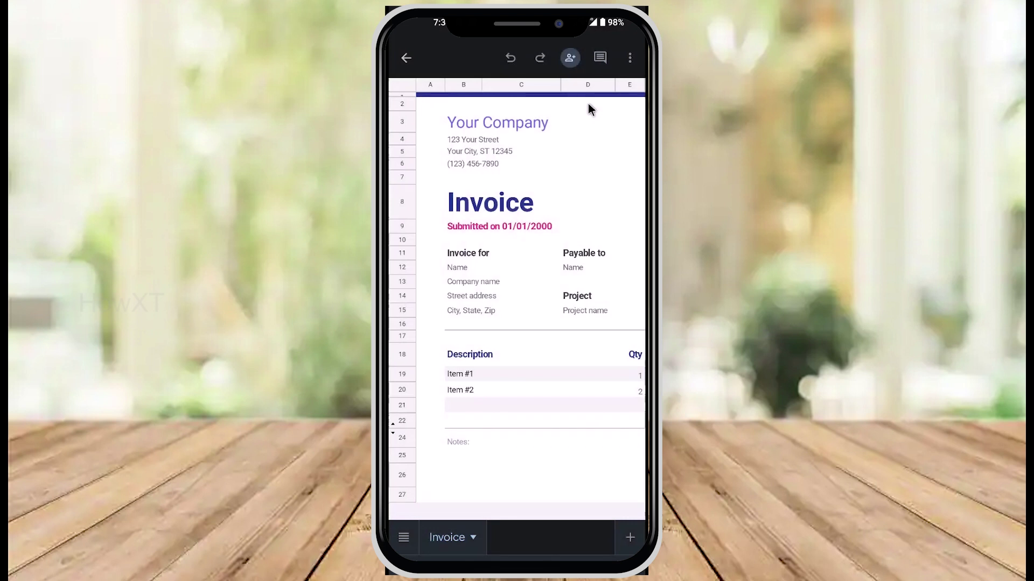
scroll(588, 104, down, 3)
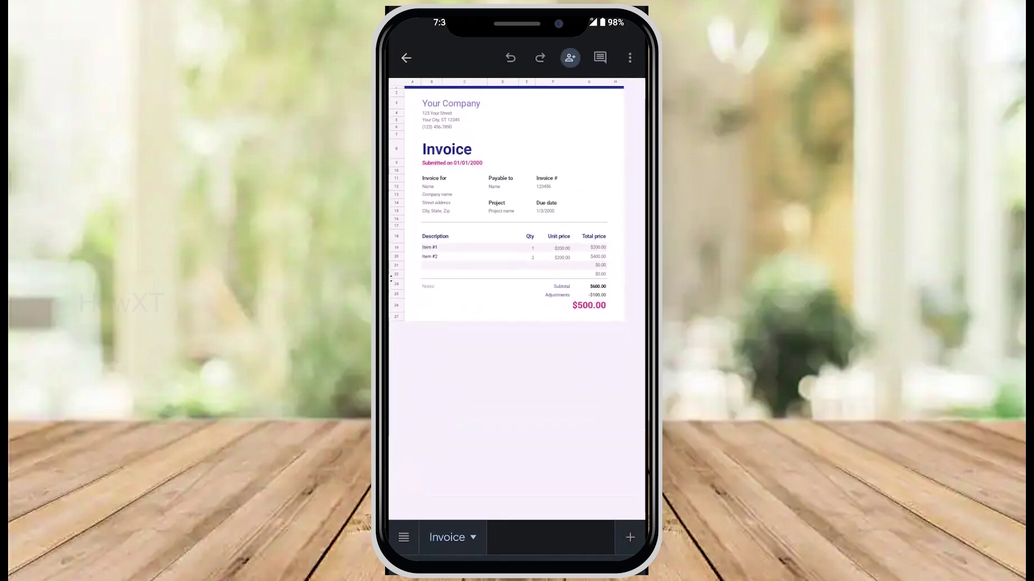
scroll(517, 242, up, 3)
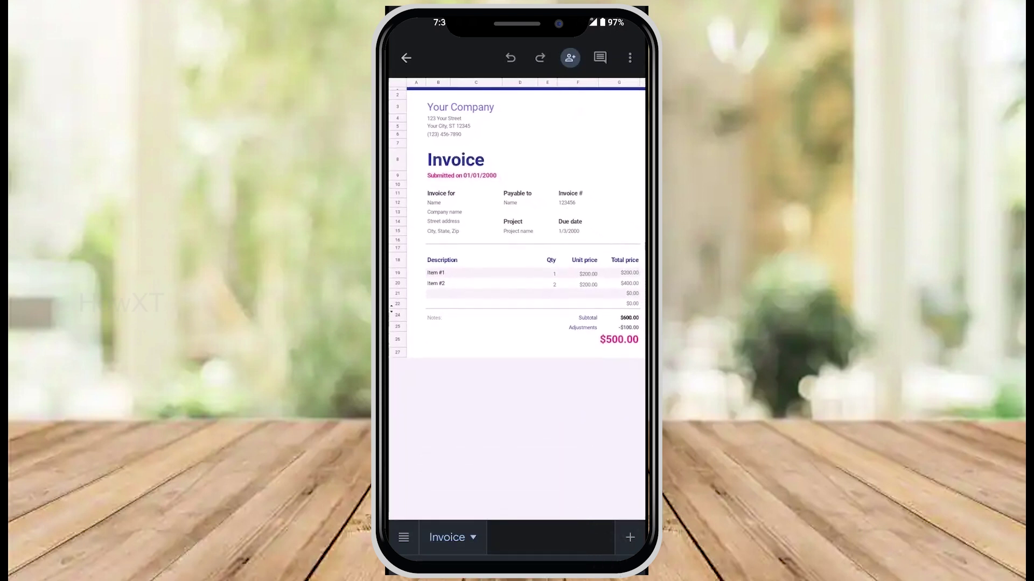
Replace the Your Company heading with howxt and move on to the Submitted on cell.
click(461, 106)
click(461, 107)
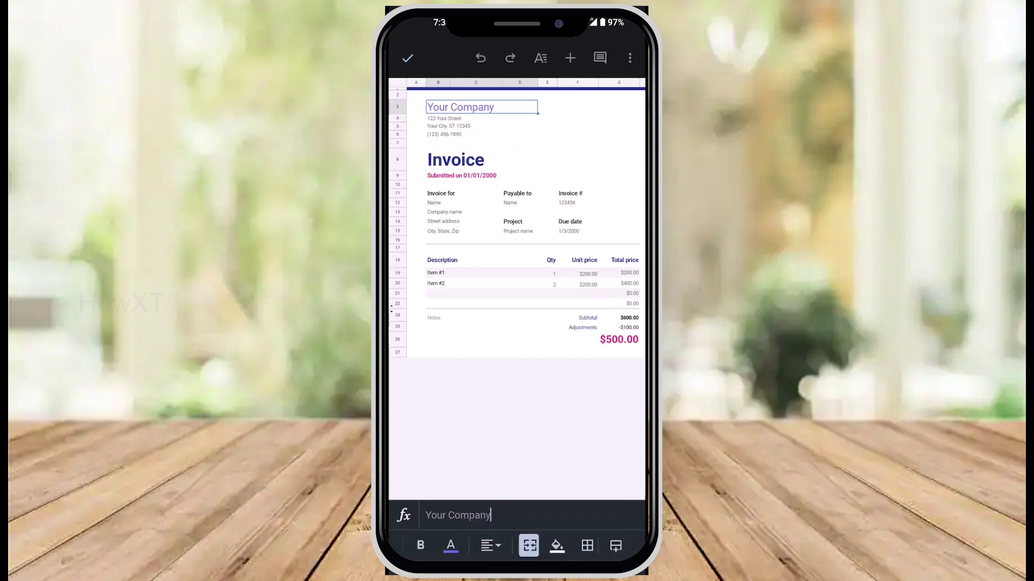
click(457, 515)
key(BackSpace)
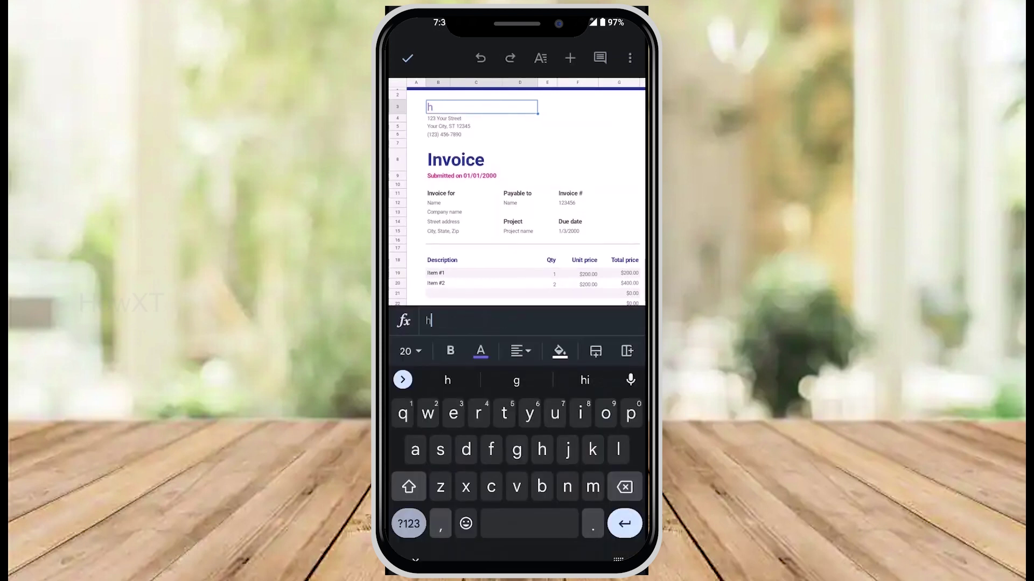
text(howxt)
click(481, 127)
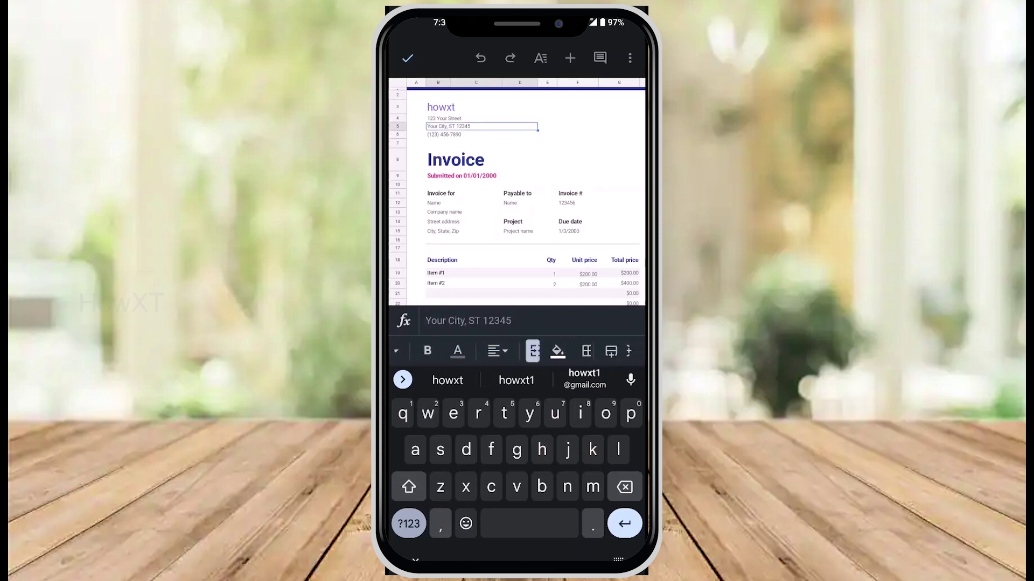
click(461, 176)
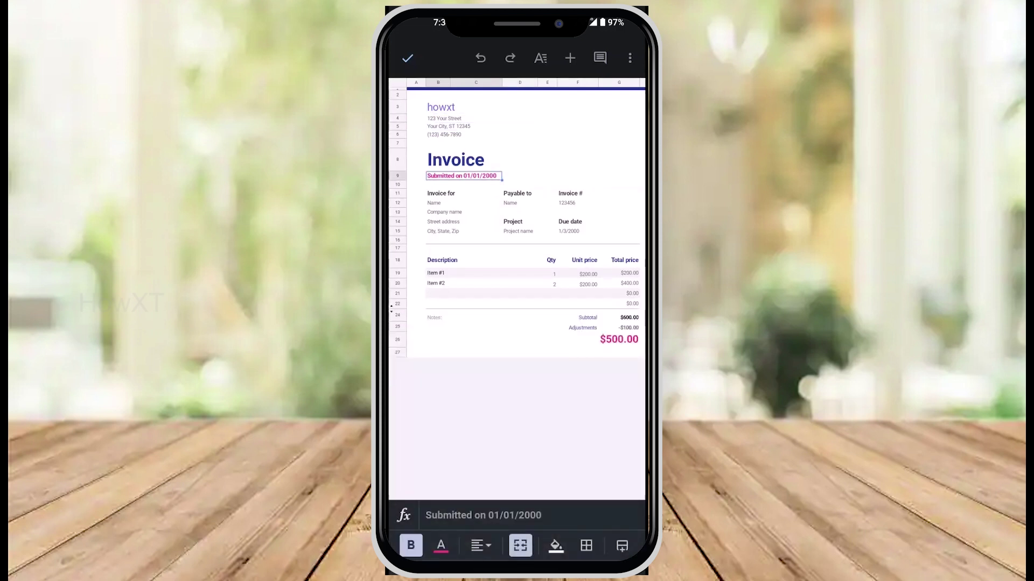
scroll(518, 291, up, 3)
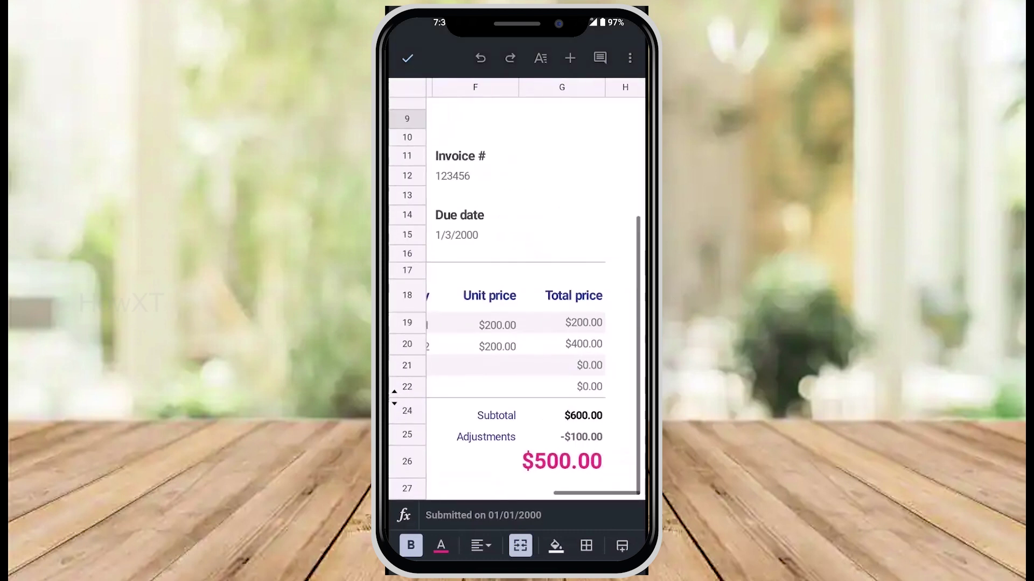
Select the price cells from F19 down to the subtotal at G24.
click(497, 325)
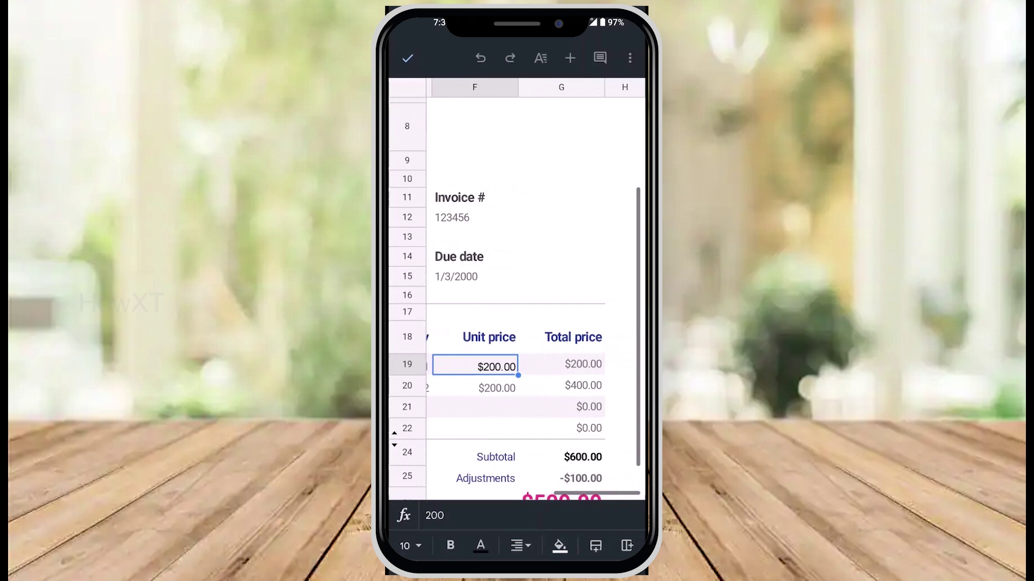
drag(518, 396, 604, 486)
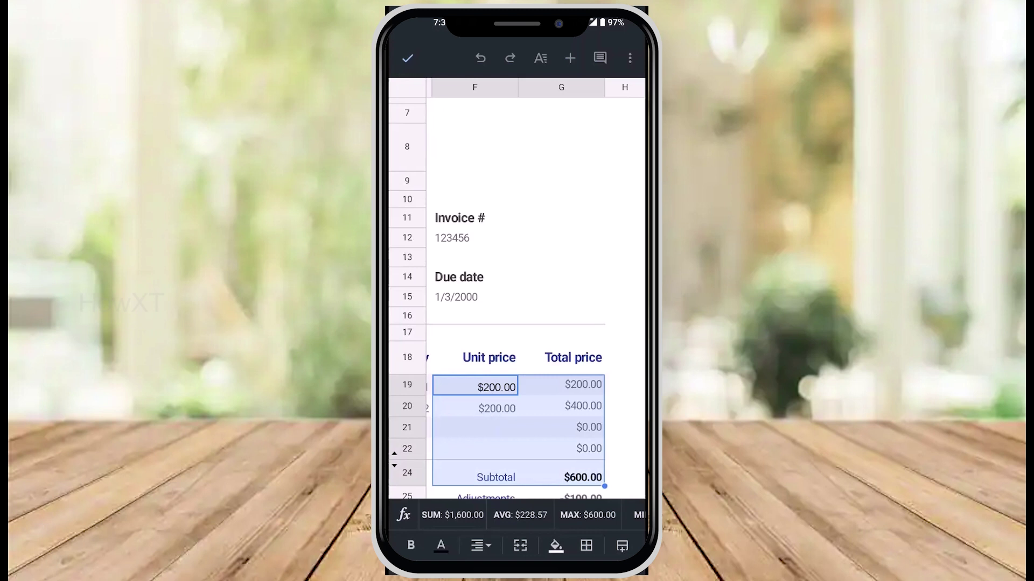
Apply plain Number format to the selected prices so they read 200.00 and 600.00.
click(543, 66)
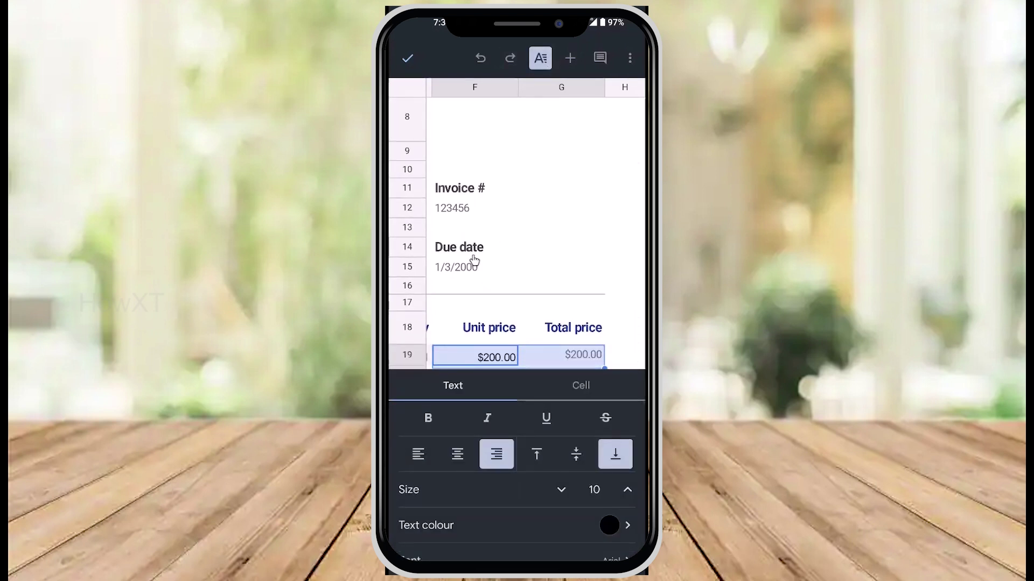
click(584, 391)
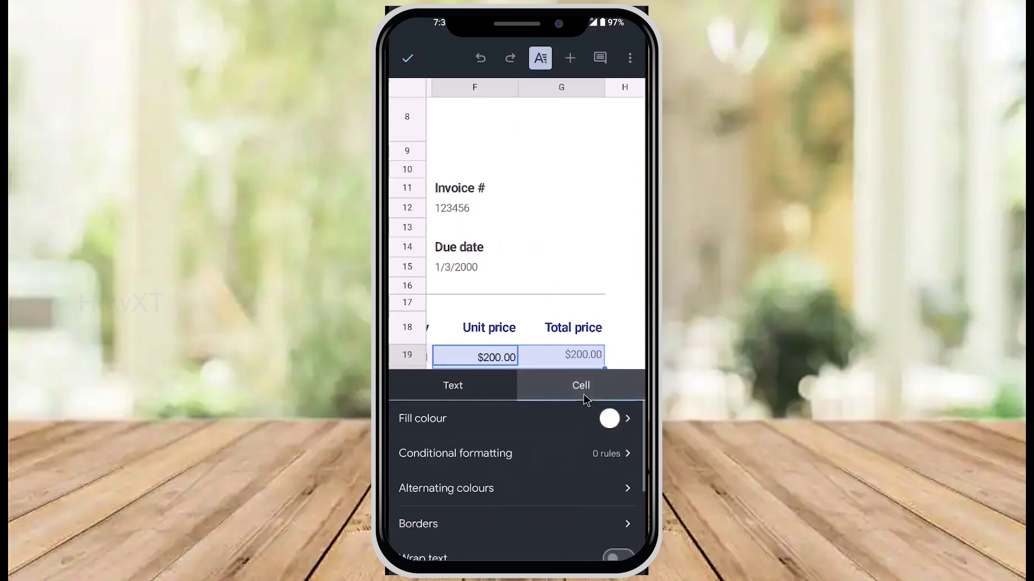
scroll(518, 485, down, 3)
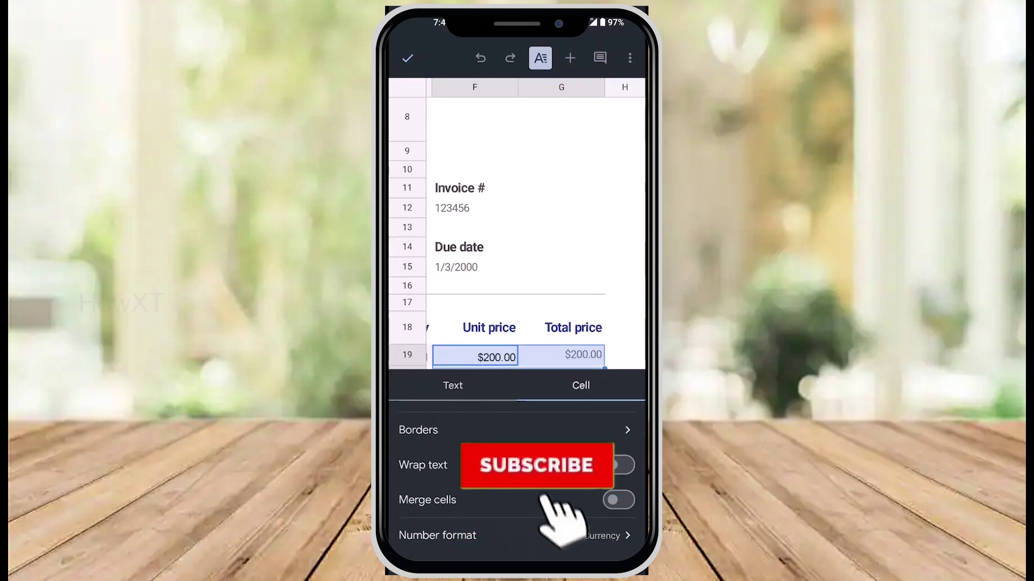
click(452, 535)
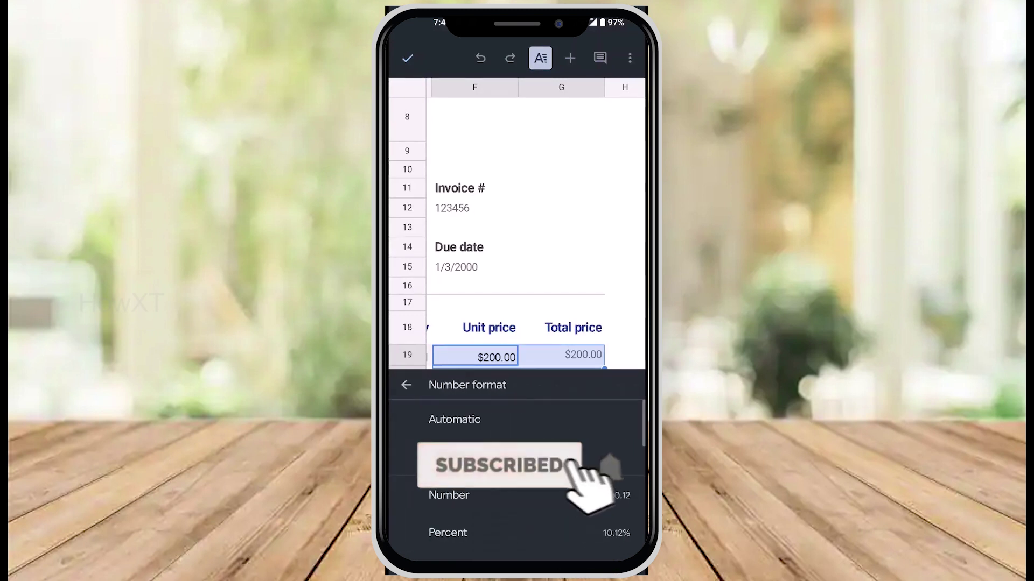
click(449, 495)
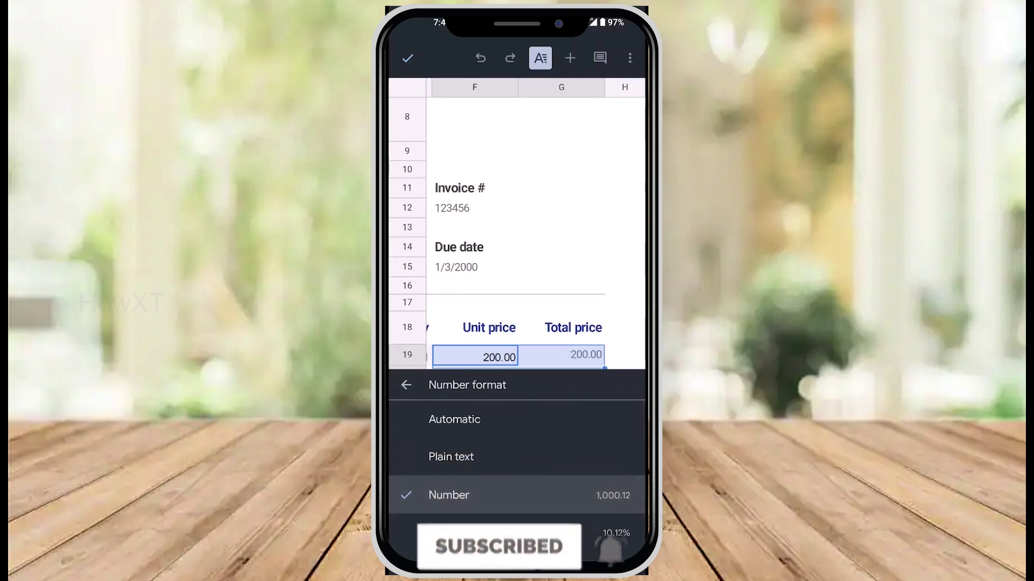
click(541, 57)
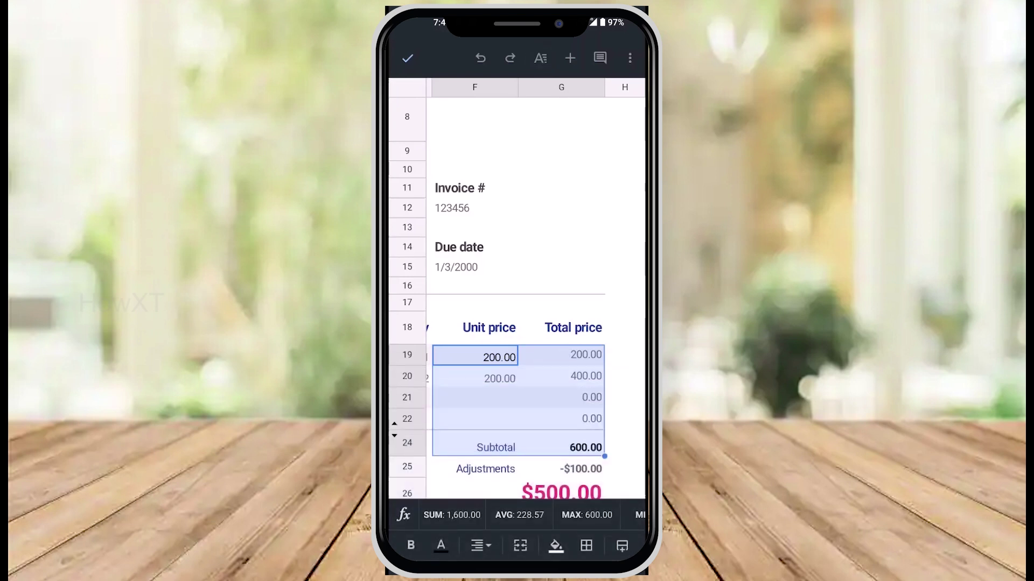
scroll(517, 323, down, 1)
Format the $500.00 grand total as a plain number reading 500.00.
click(557, 461)
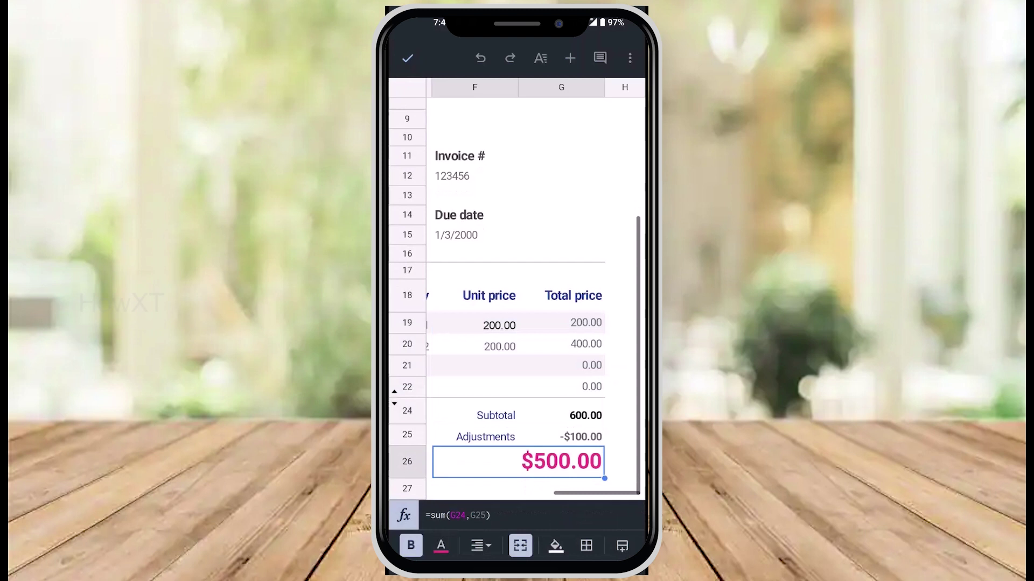
click(540, 57)
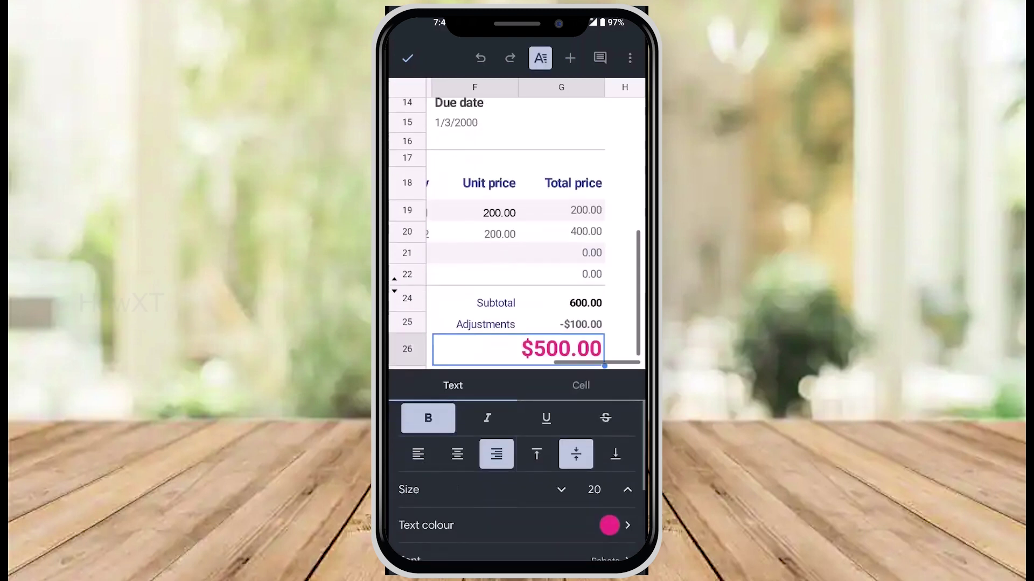
click(581, 385)
scroll(518, 485, down, 3)
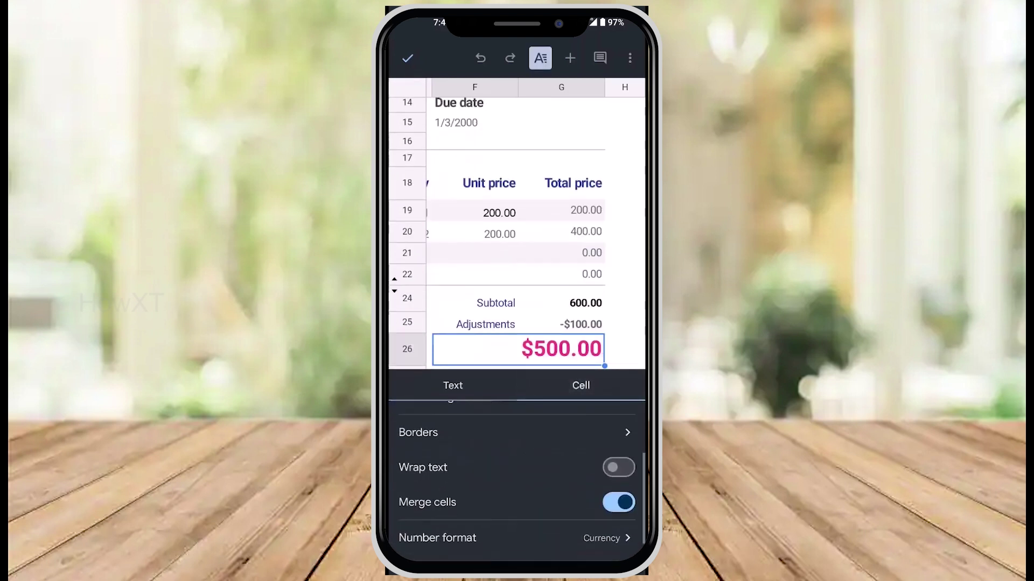
click(438, 504)
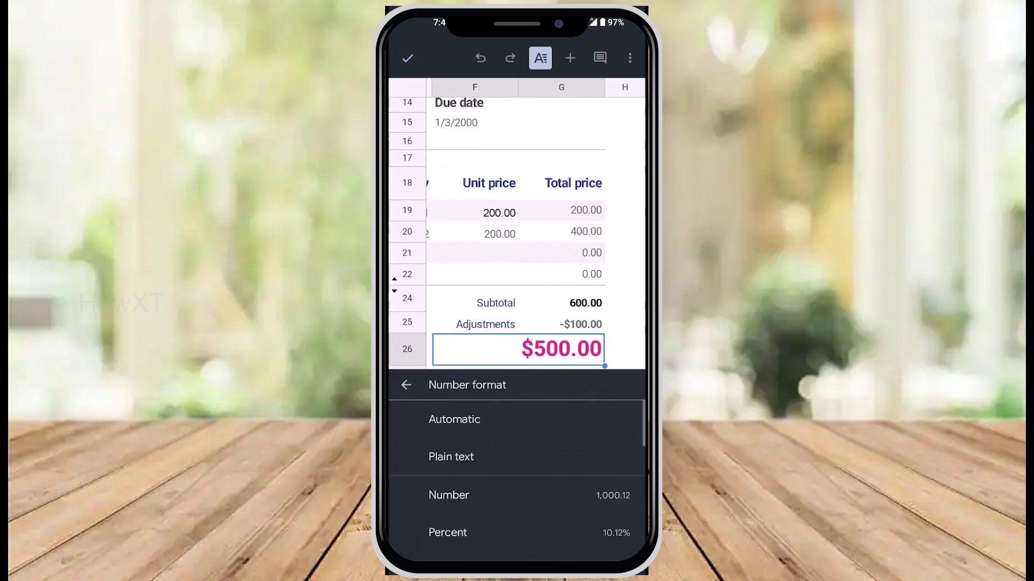
click(447, 495)
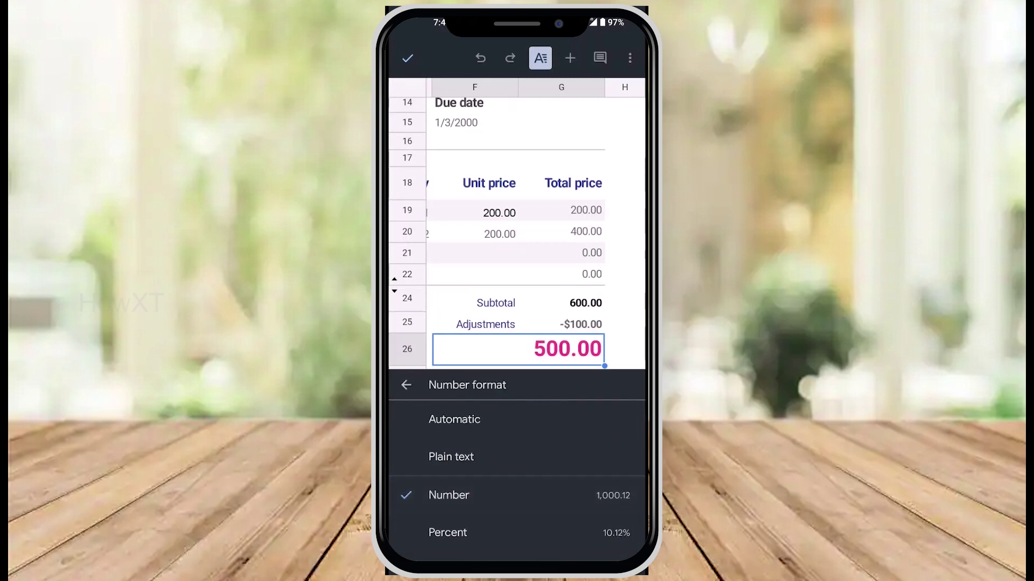
scroll(517, 485, down, 2)
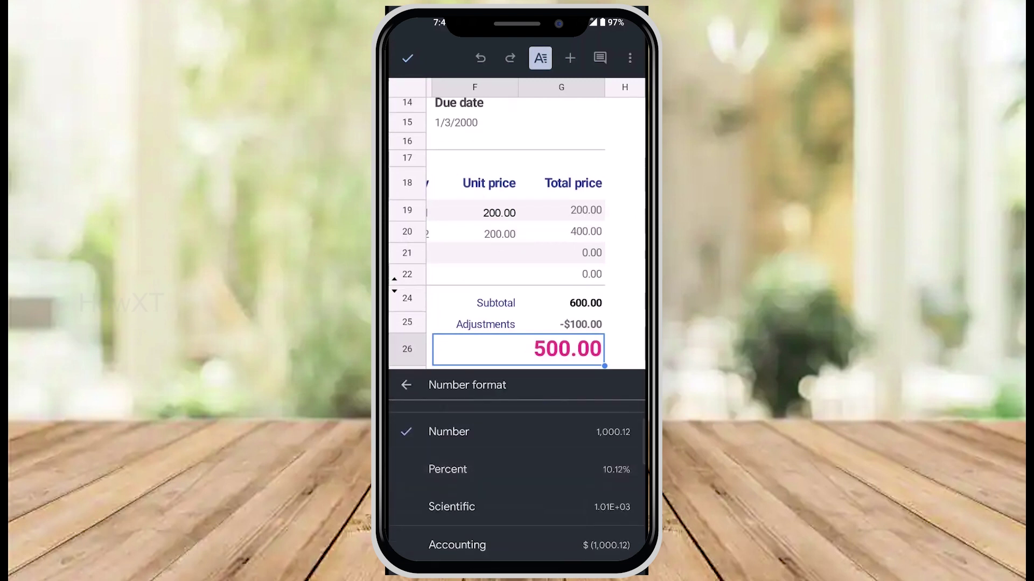
scroll(517, 484, down, 3)
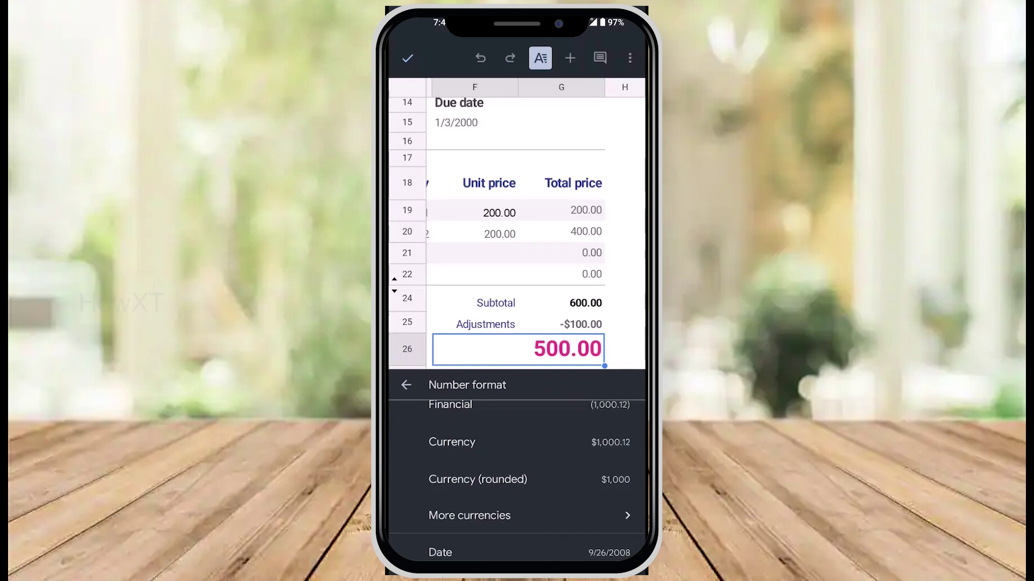
From More currencies, try Brazilian Real and Euro, then set the total to Indian Rupee (Rs500.00).
click(469, 515)
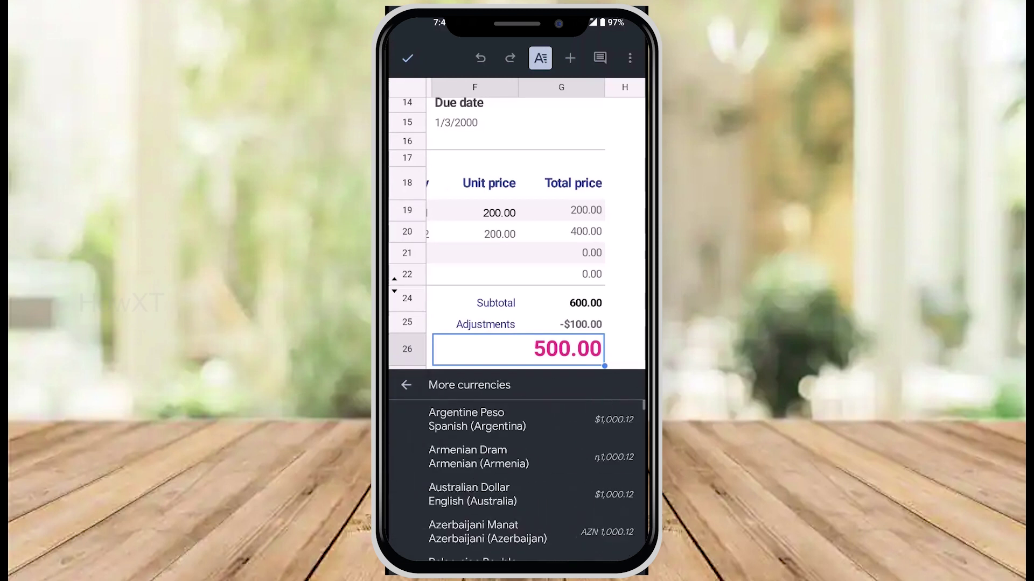
scroll(518, 485, down, 2)
scroll(518, 484, down, 2)
scroll(517, 477, down, 1)
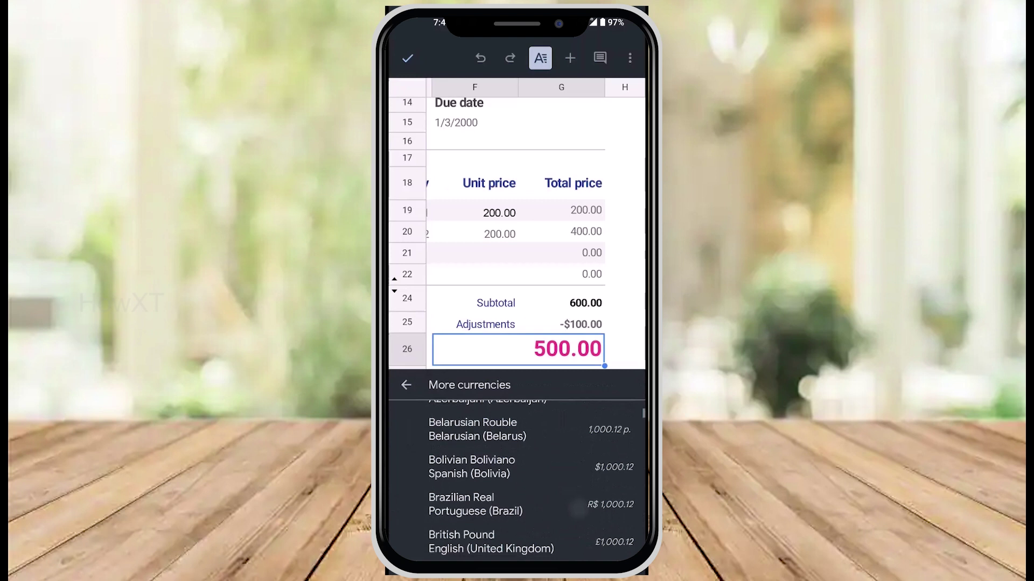
click(477, 504)
scroll(517, 481, down, 2)
scroll(517, 482, down, 2)
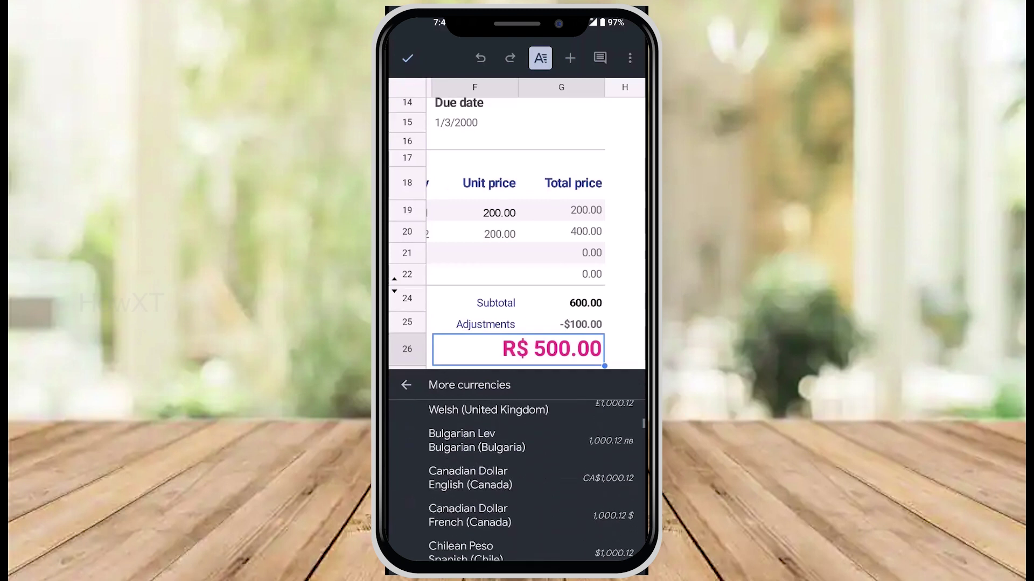
scroll(516, 482, down, 1)
scroll(517, 481, down, 1)
scroll(517, 482, down, 2)
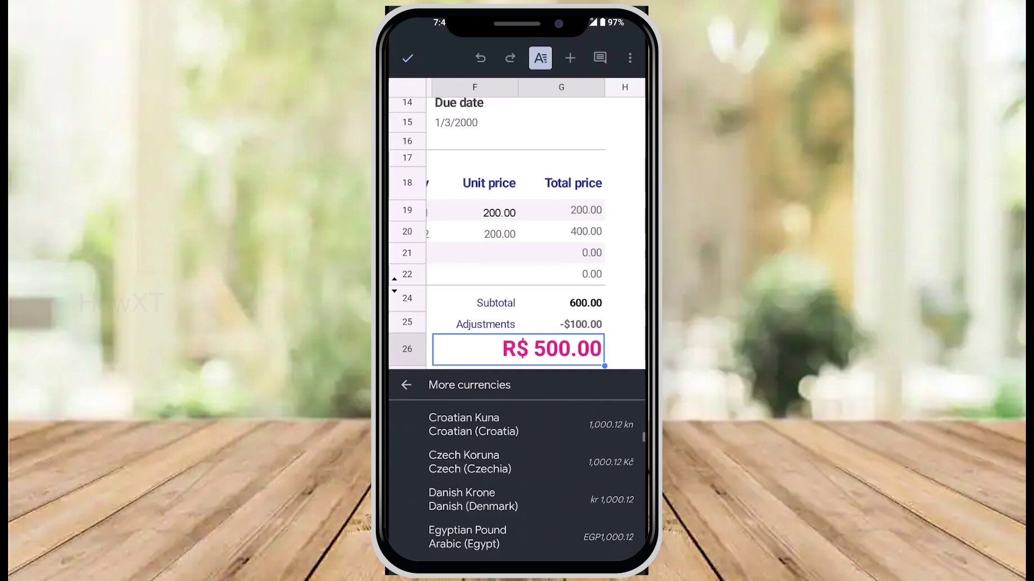
scroll(517, 481, down, 2)
click(466, 429)
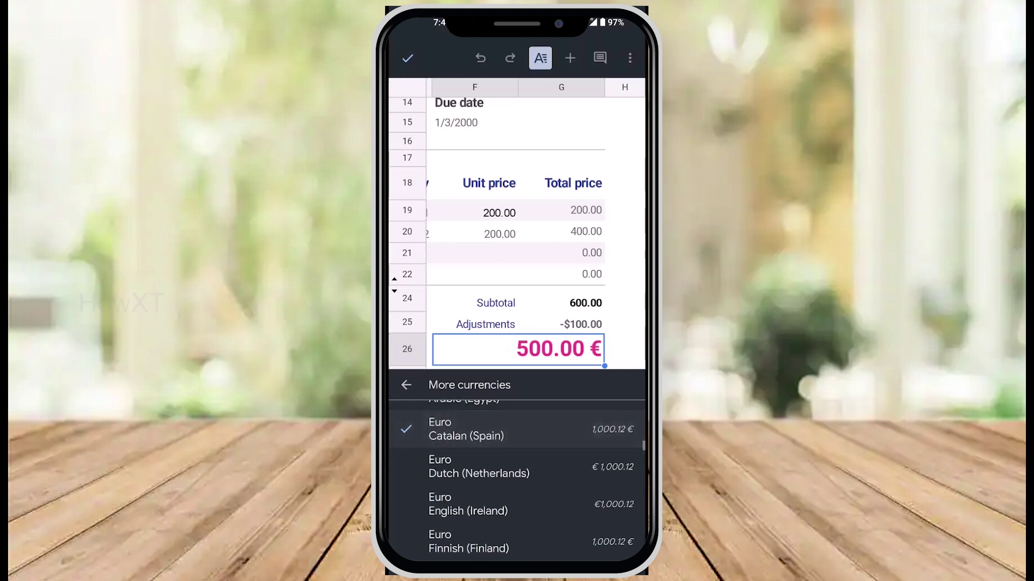
scroll(517, 481, down, 1)
scroll(517, 481, down, 1)
scroll(517, 481, down, 1)
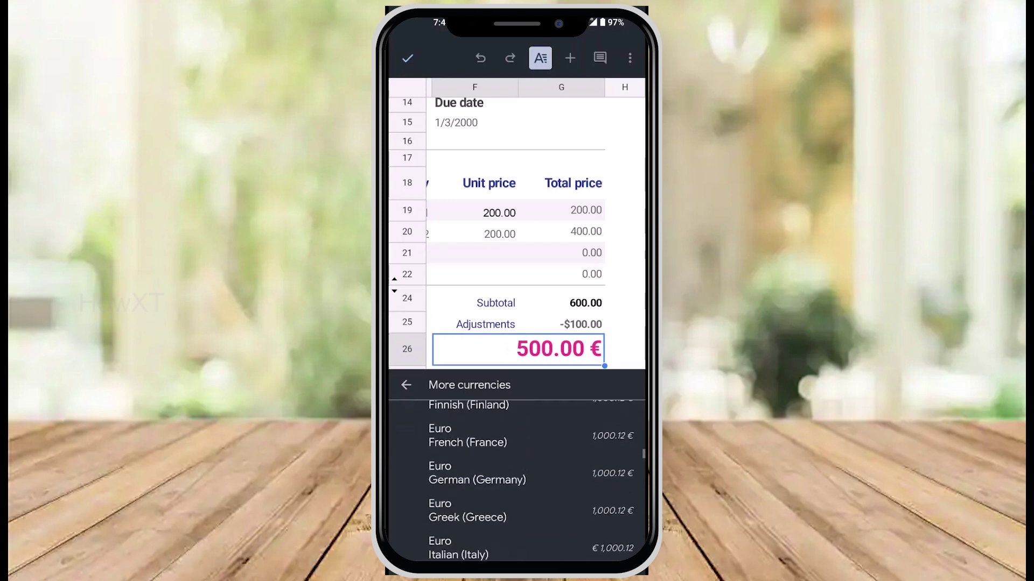
scroll(517, 482, down, 1)
scroll(518, 481, down, 3)
scroll(517, 481, down, 1)
scroll(517, 482, down, 2)
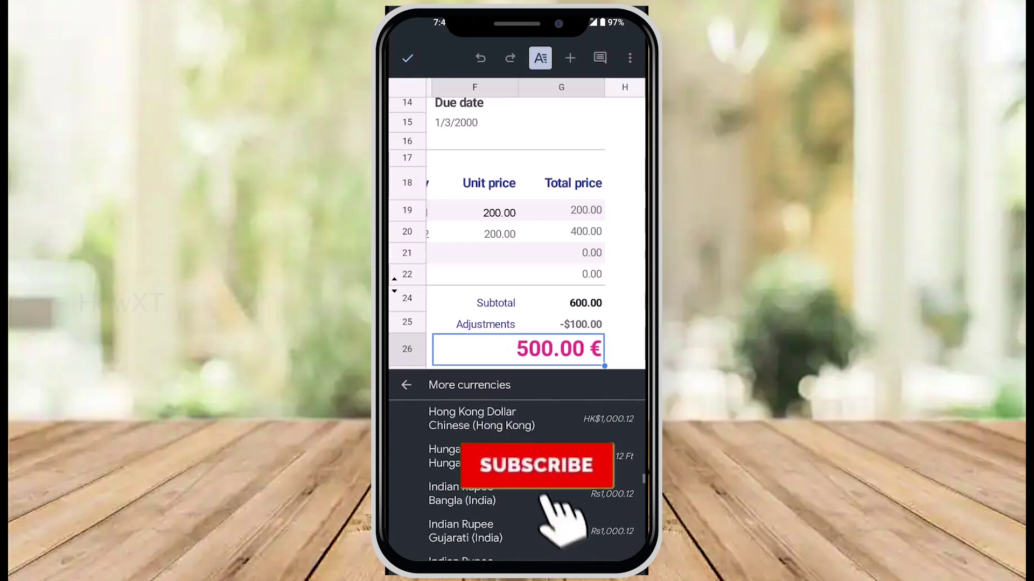
scroll(517, 481, down, 1)
click(466, 481)
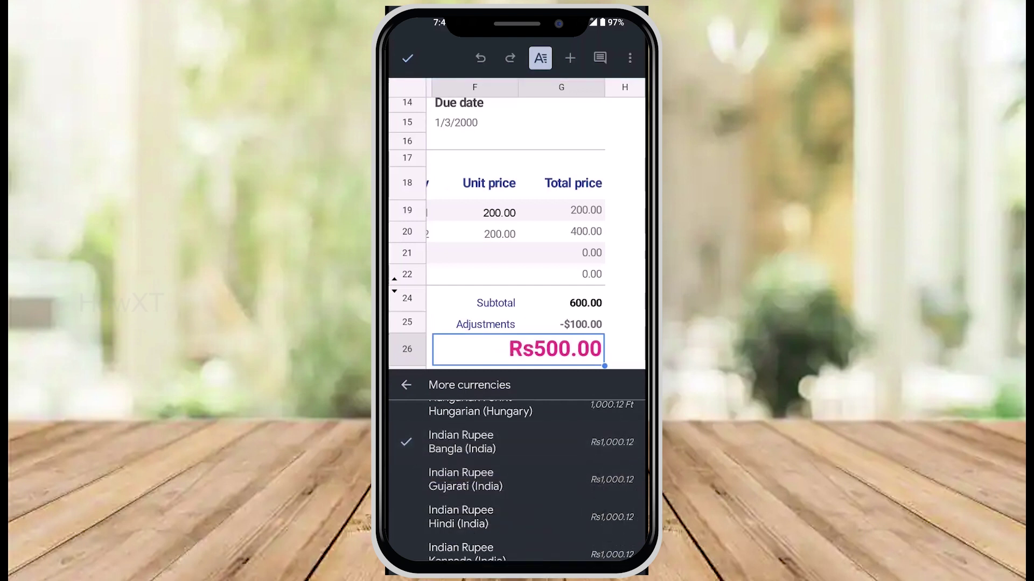
Close the formatting panel and open the spreadsheet's three-dot options menu.
click(540, 58)
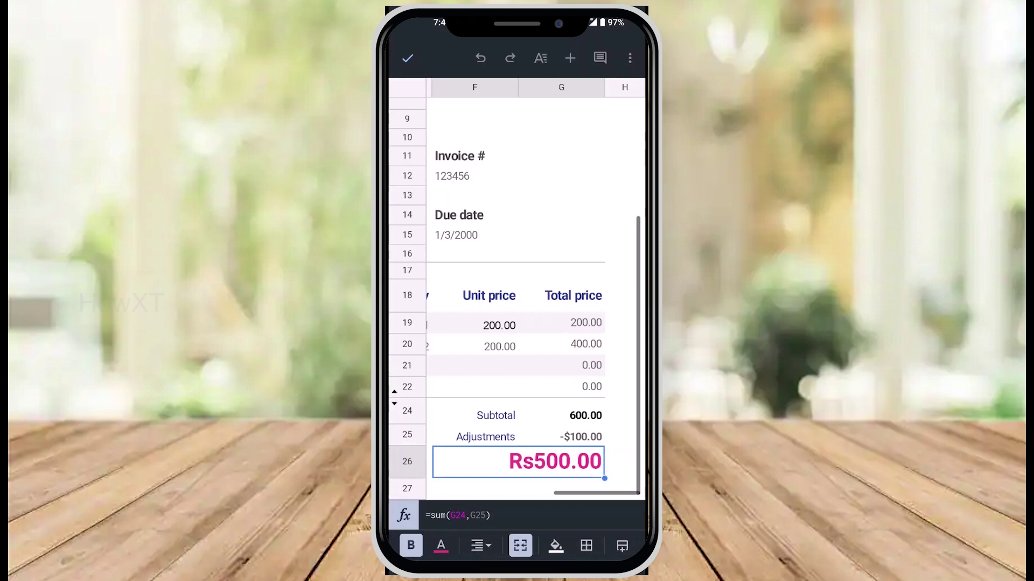
scroll(518, 291, down, 5)
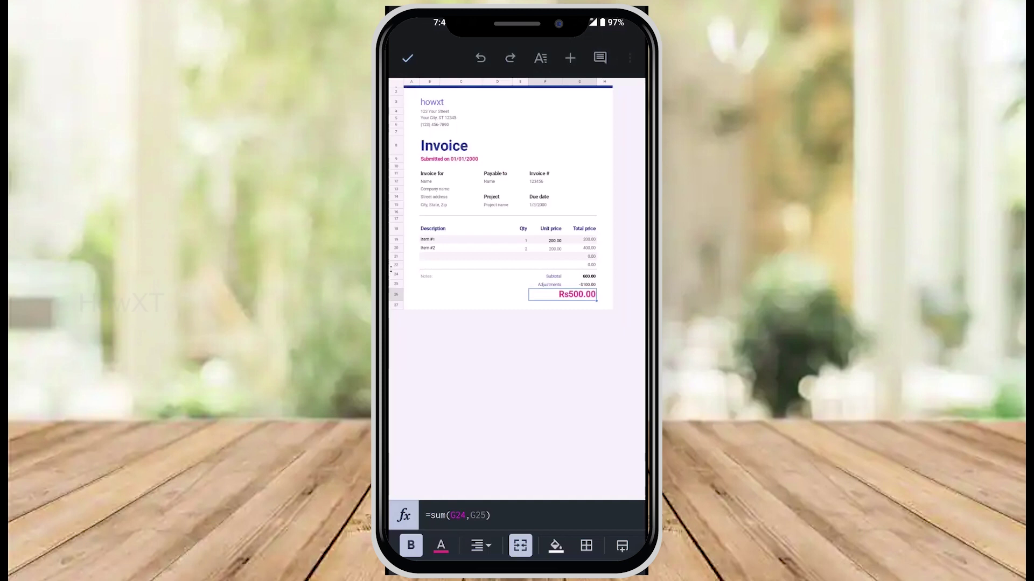
click(629, 59)
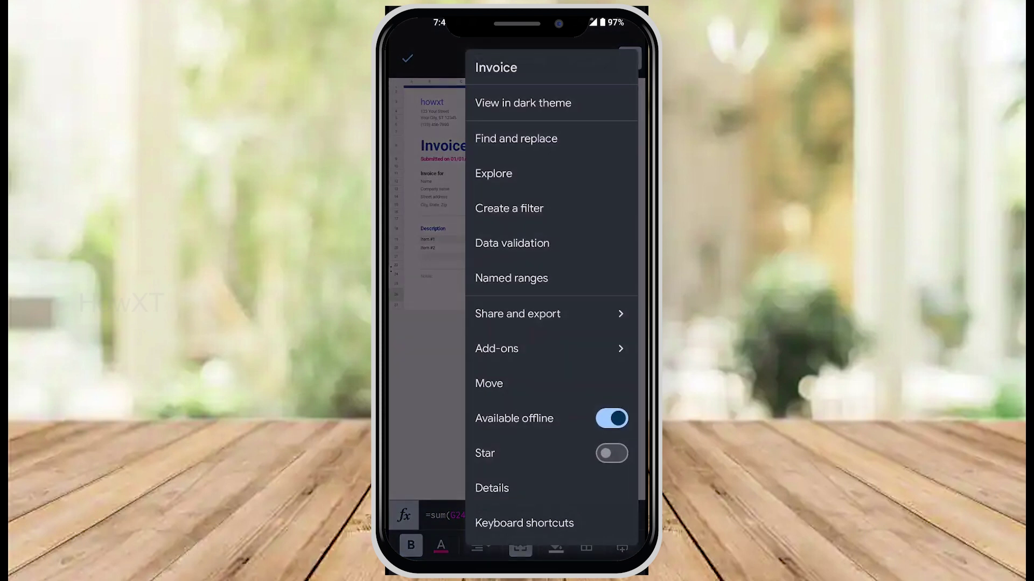
Export the invoice via Save as in PDF document (.pdf) format, producing Invoice.pdf.
click(591, 314)
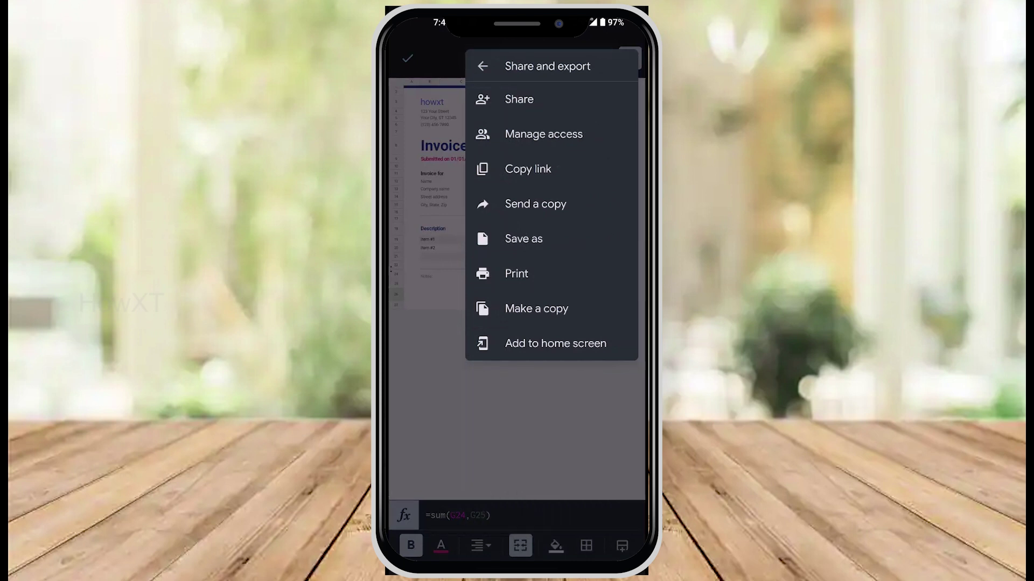
click(575, 242)
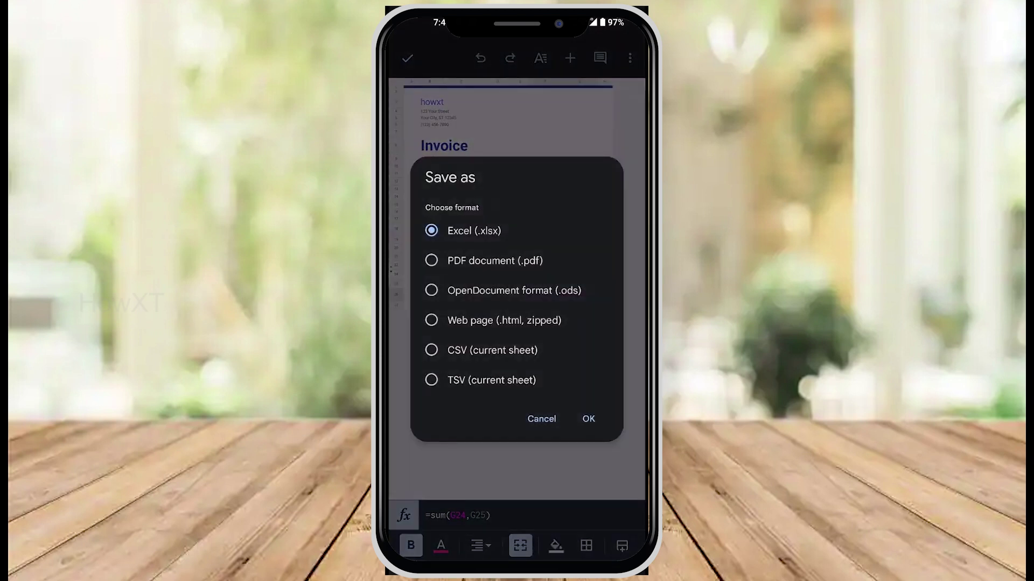
click(494, 260)
click(588, 418)
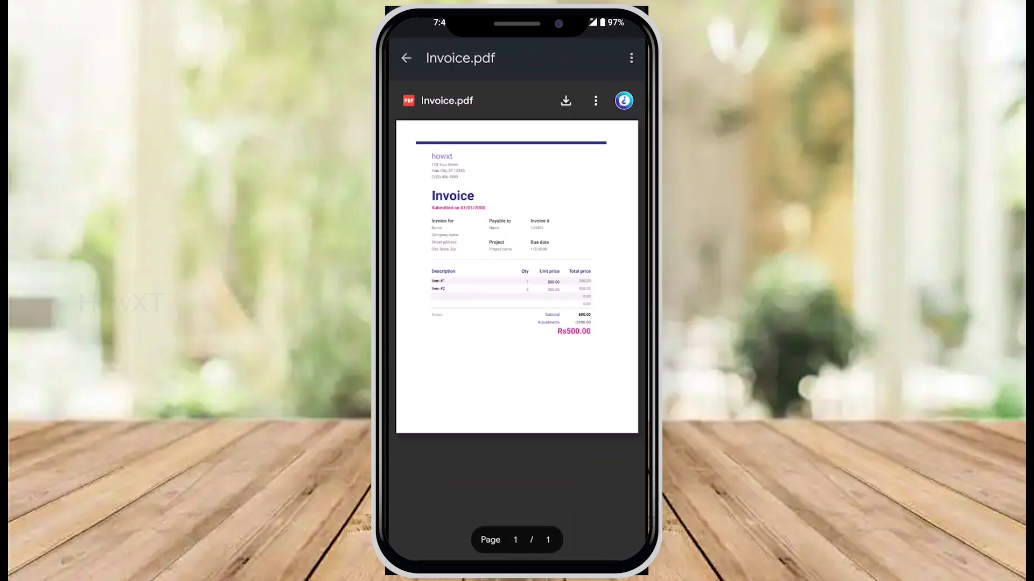
Try sharing Invoice.pdf from its ⋮ menu, dismiss the contacts permission prompt, and close the menu.
click(630, 58)
click(542, 93)
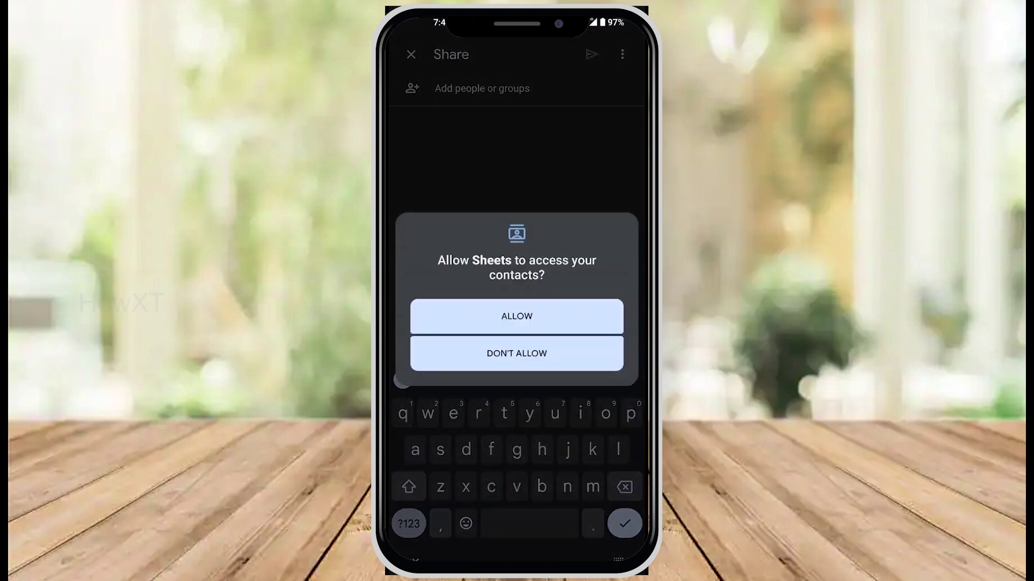
click(517, 316)
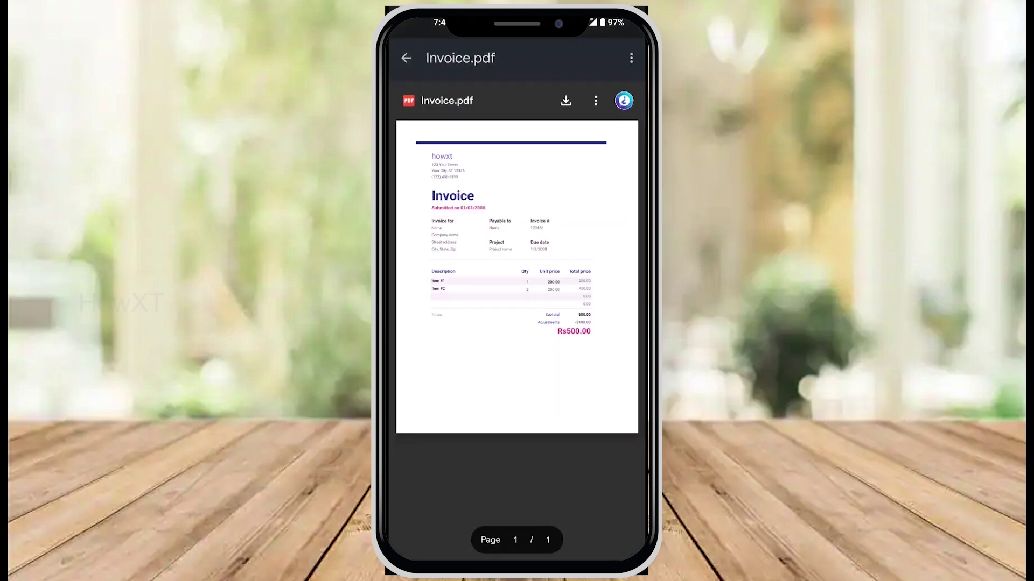
click(595, 101)
click(595, 100)
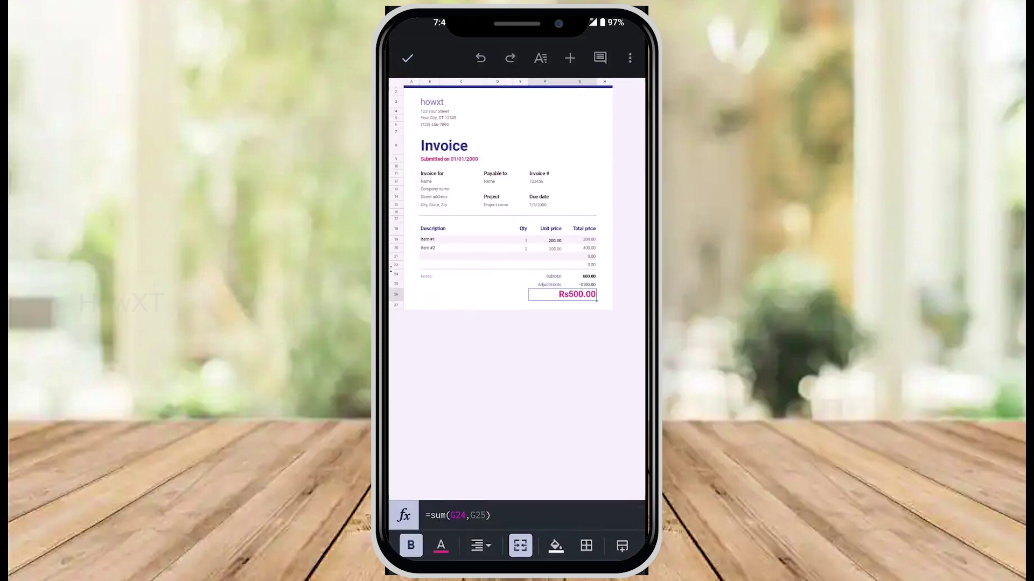
Exit editing, return to the Sheets file list showing Invoice, and go to the home screen.
click(408, 58)
click(406, 58)
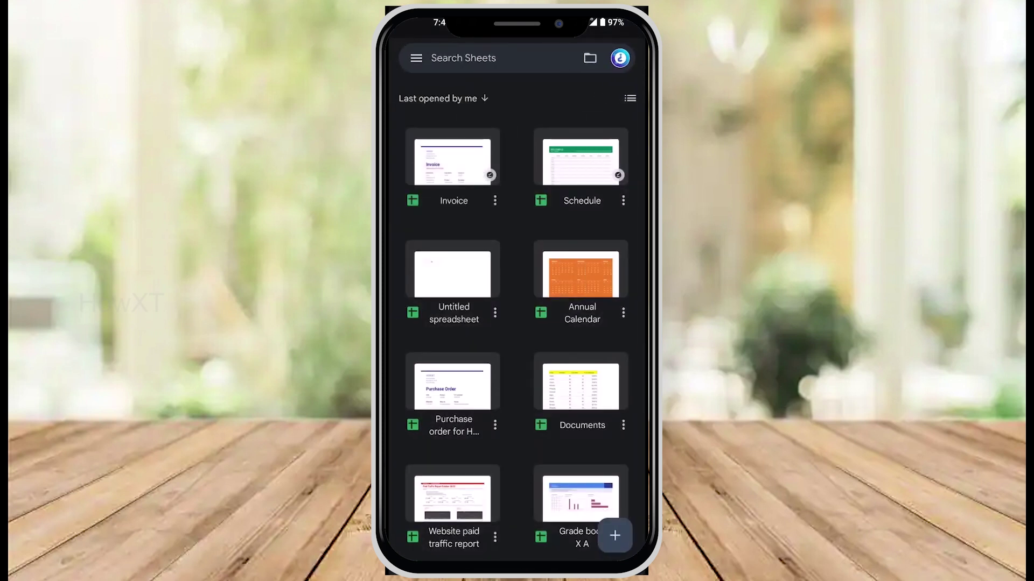
key(super)
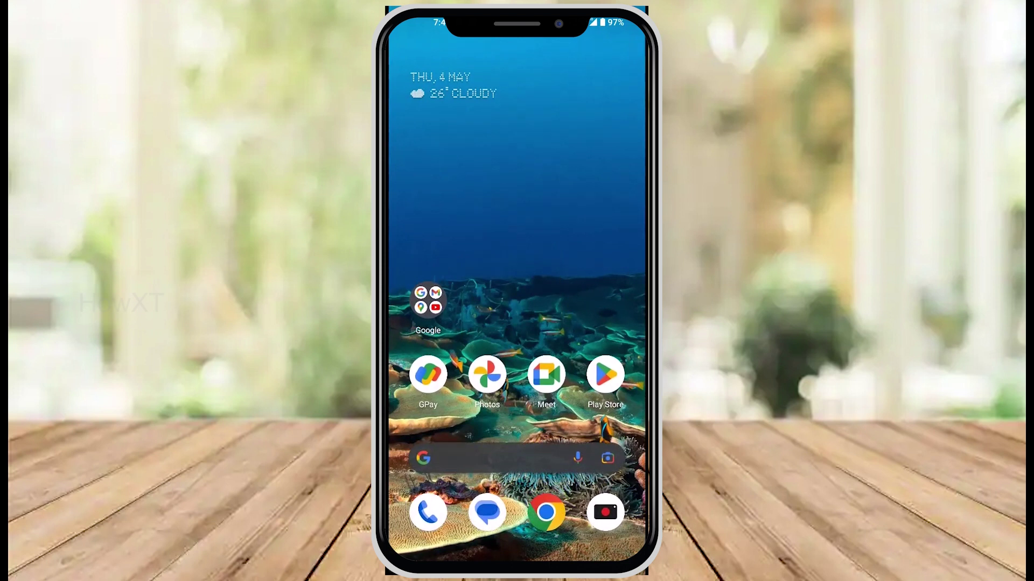
drag(518, 420, 517, 161)
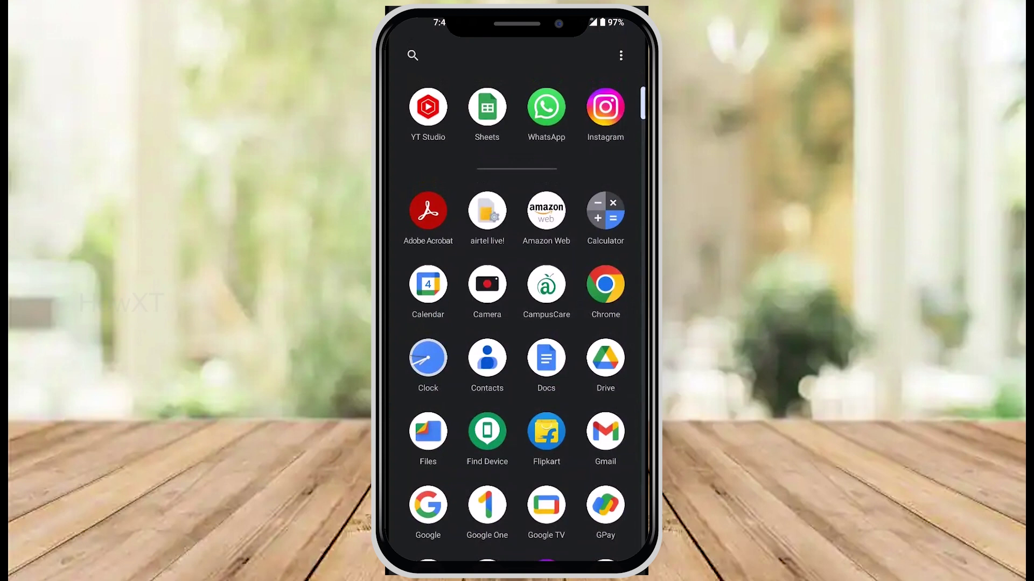
key(super)
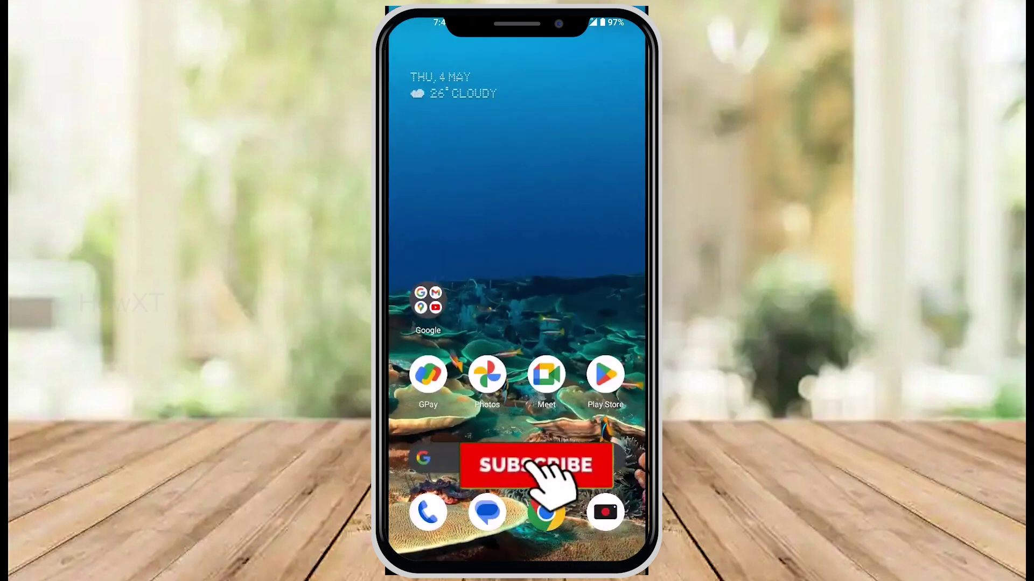